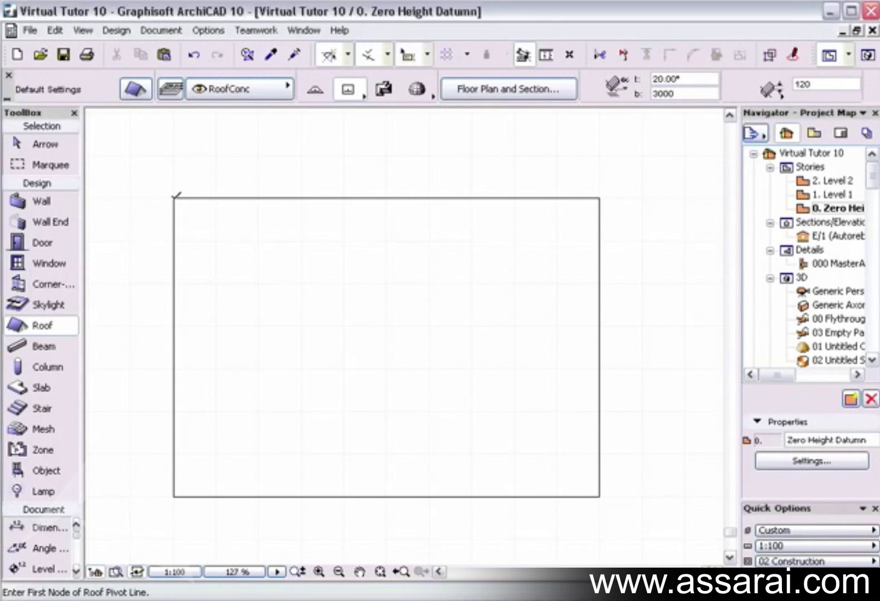
# - Place a 10000 × 3500 roof plane pivoting on the top edge, rising to the midline
pyautogui.click(174, 197)
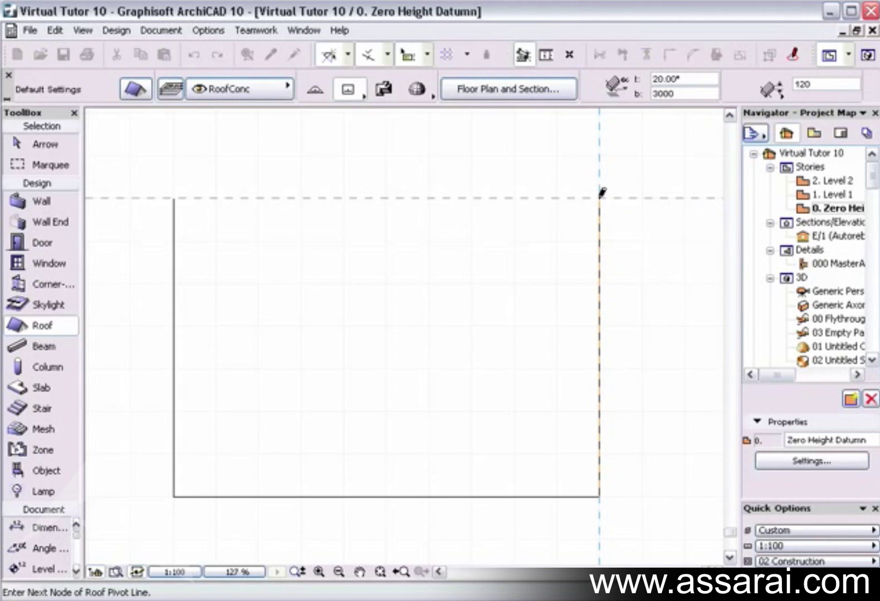
pyautogui.click(599, 196)
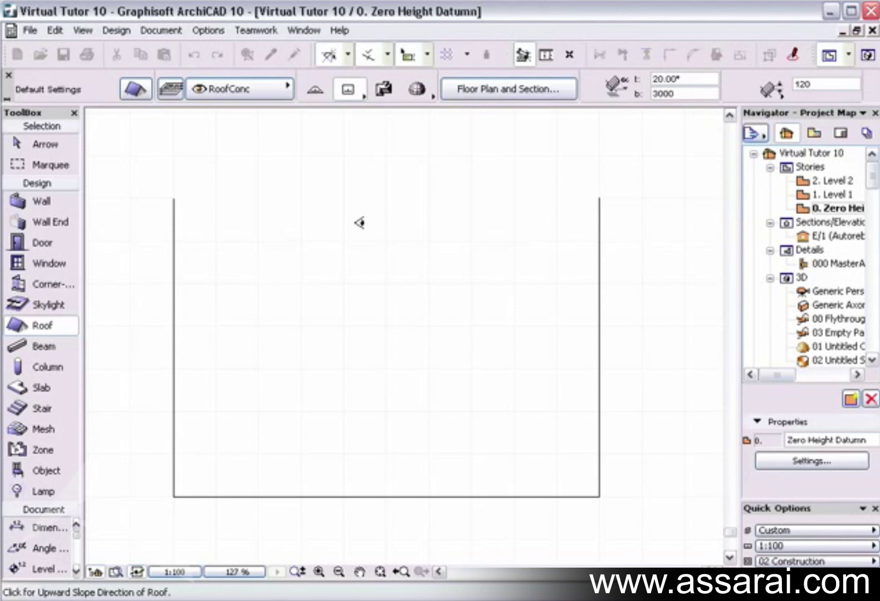
pyautogui.click(345, 317)
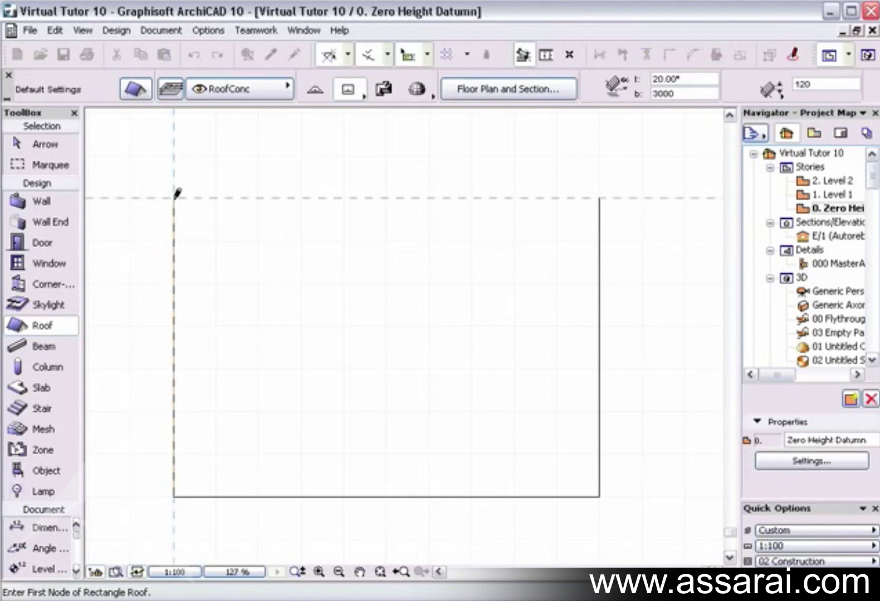
pyautogui.click(174, 197)
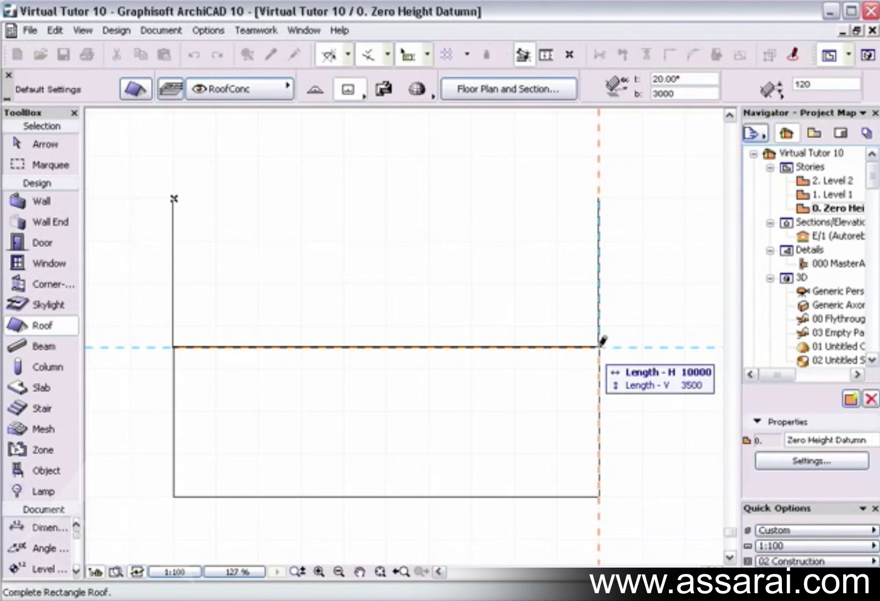
pyautogui.click(600, 347)
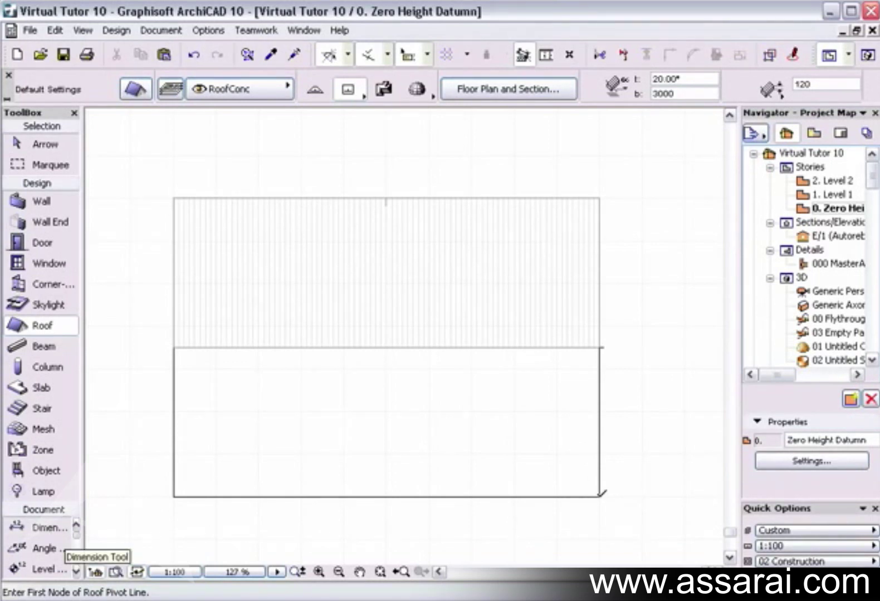
# - Draw the lower roof plane pivoting on the bottom edge and reaching up to the ridge line
pyautogui.click(599, 495)
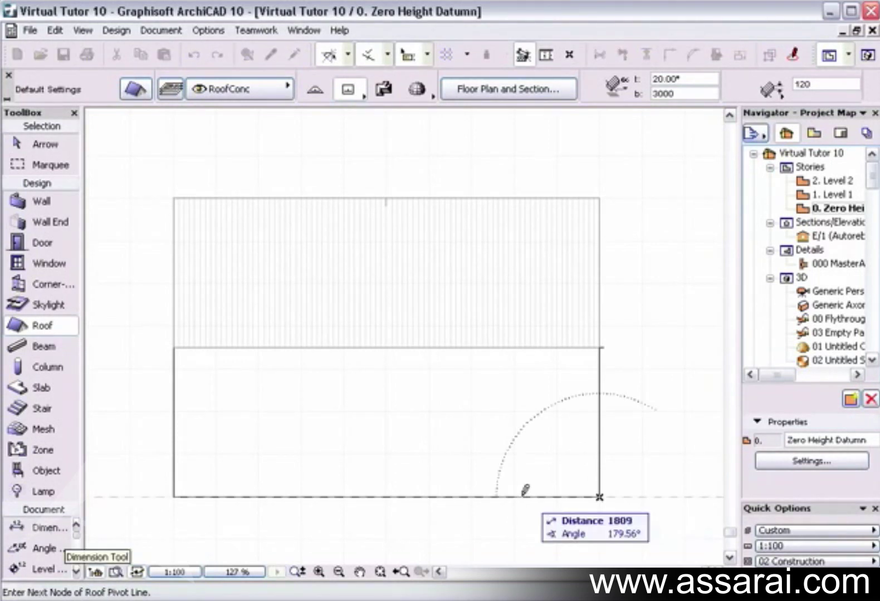
pyautogui.click(176, 495)
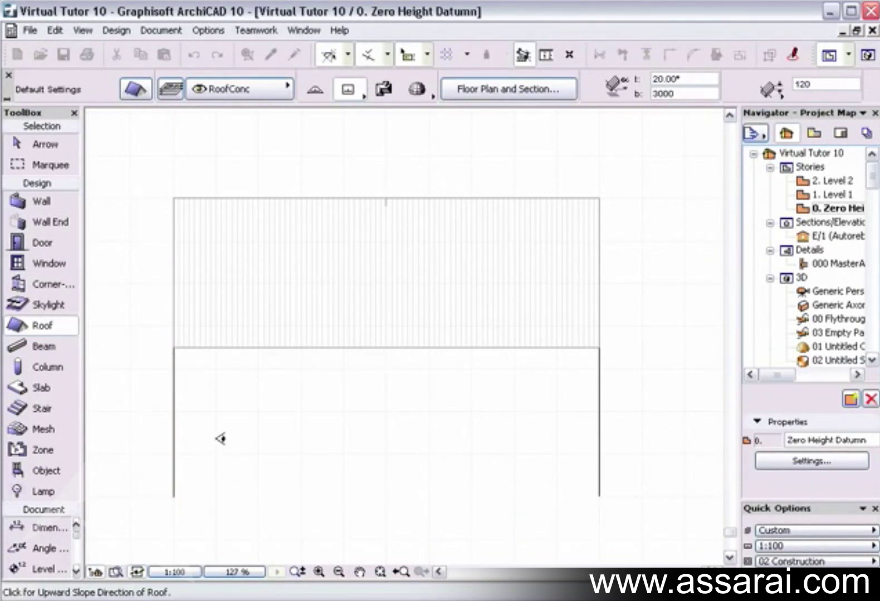
pyautogui.click(221, 439)
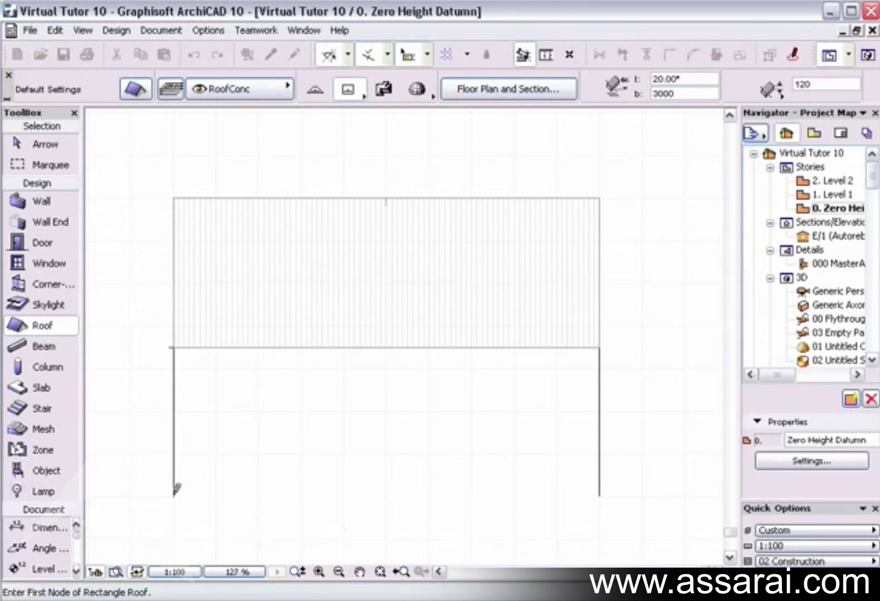
pyautogui.click(174, 495)
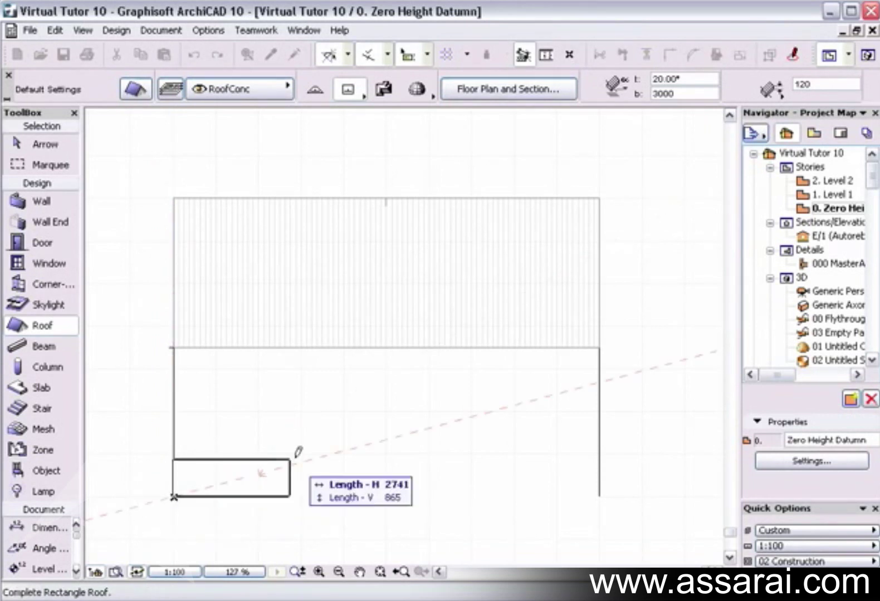
pyautogui.click(600, 348)
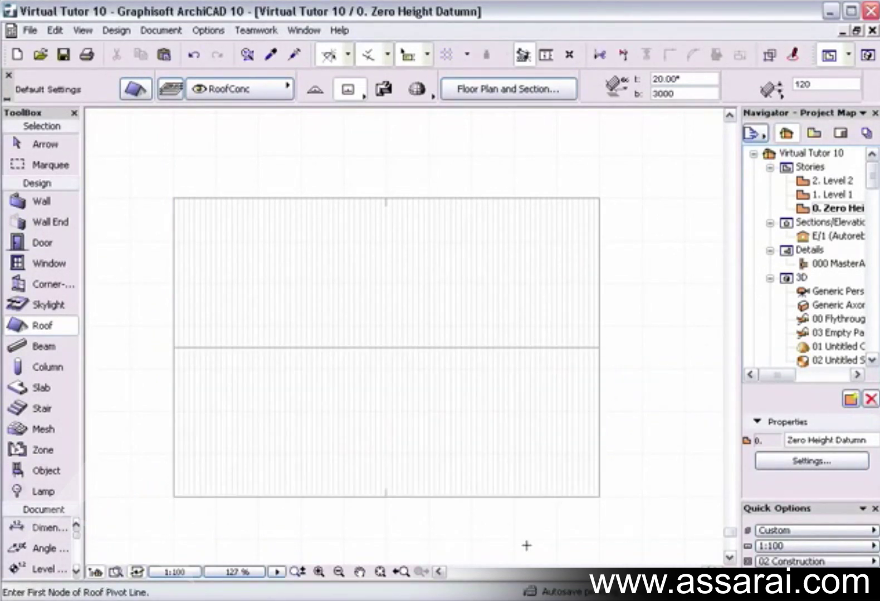
# - Offset the lower roof's bottom edge by 450 to form an eave overhang
pyautogui.keyDown('shift'); pyautogui.click(406, 497); pyautogui.keyUp('shift')
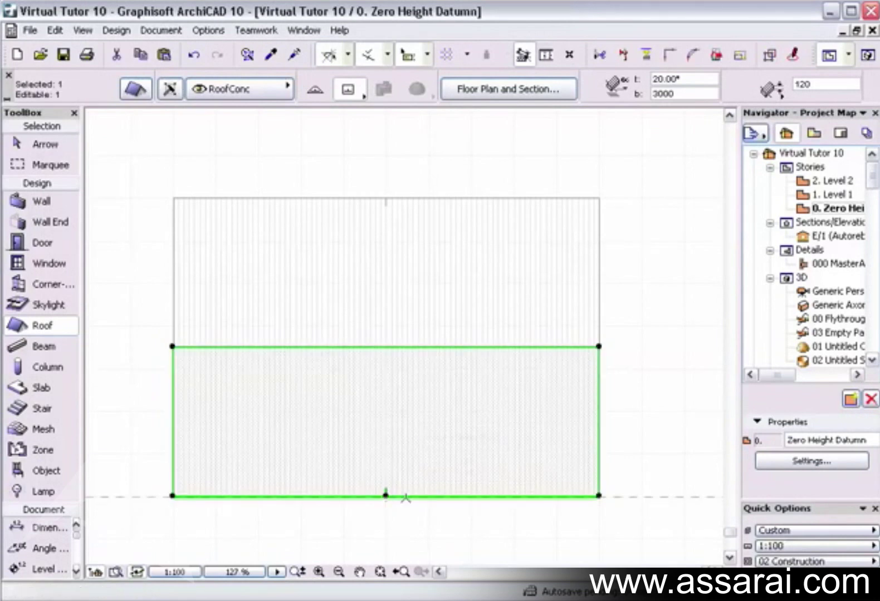
pyautogui.click(406, 497)
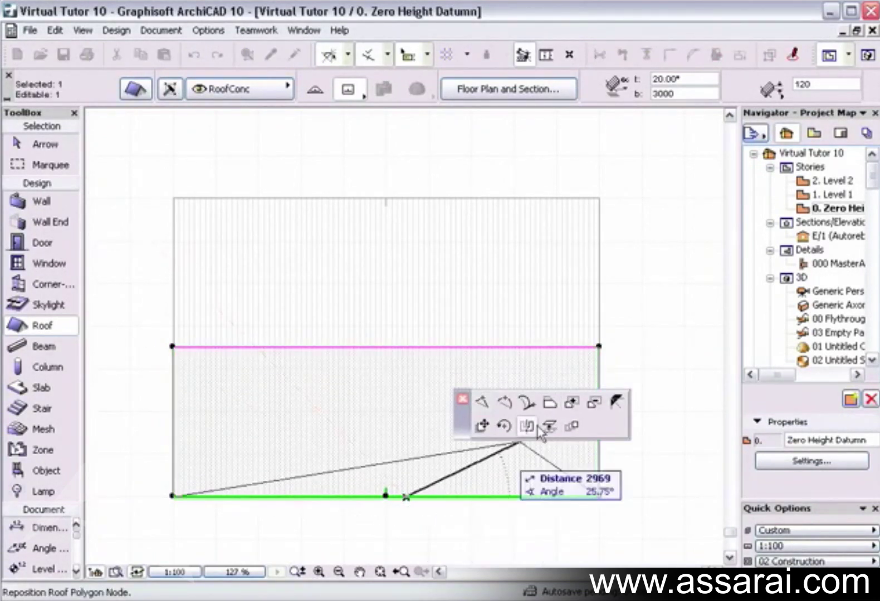
pyautogui.click(550, 402)
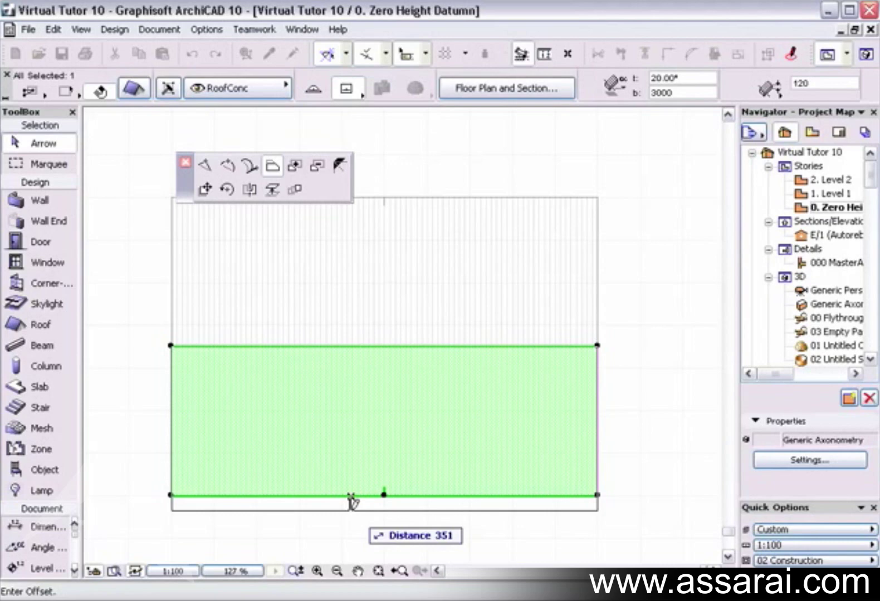
pyautogui.write('450')
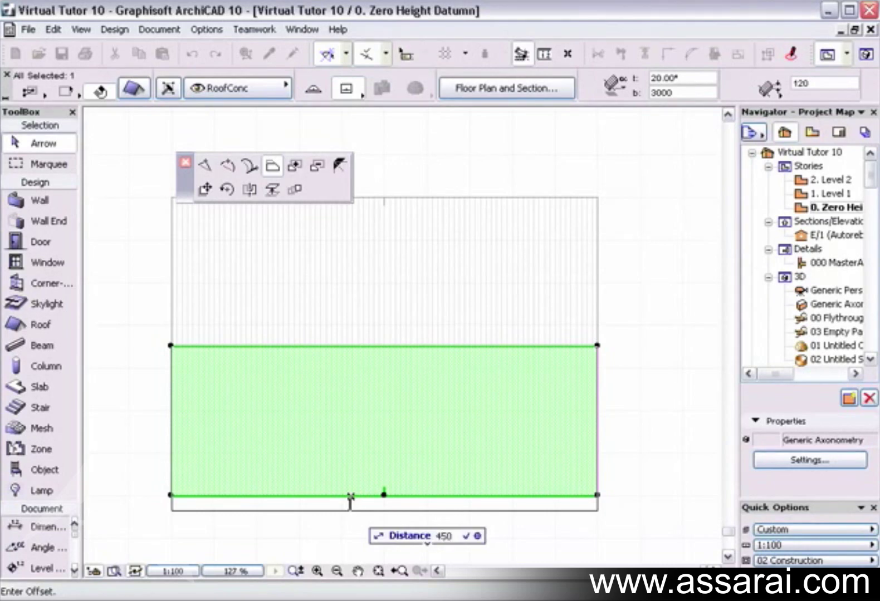
pyautogui.press('Return')
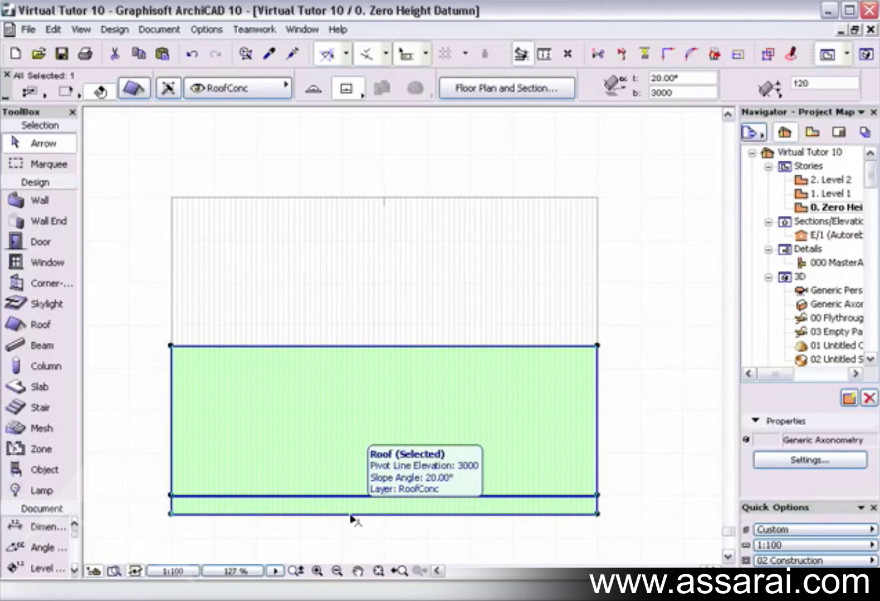
# - Cancel the accidental second edge offset and deselect the roof plane
pyautogui.click(350, 515)
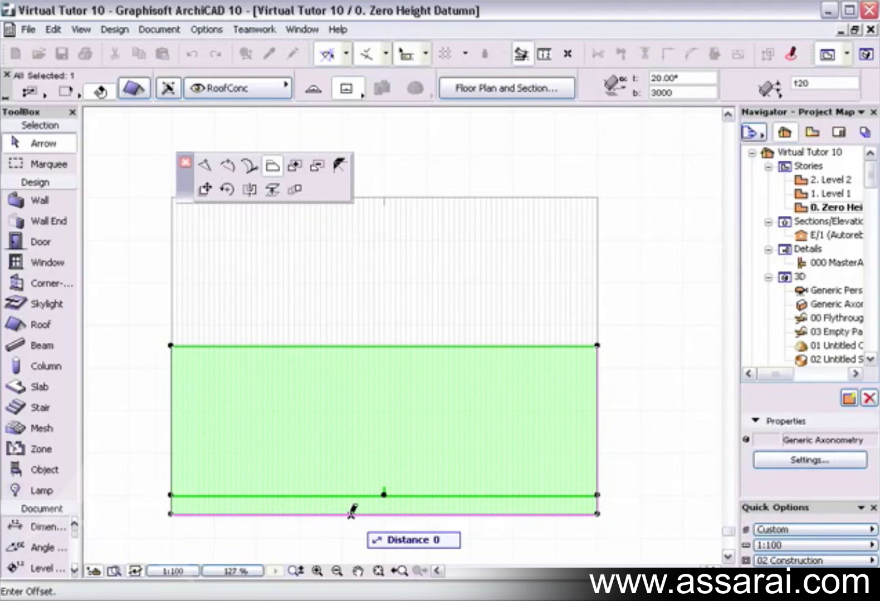
pyautogui.rightClick(352, 511)
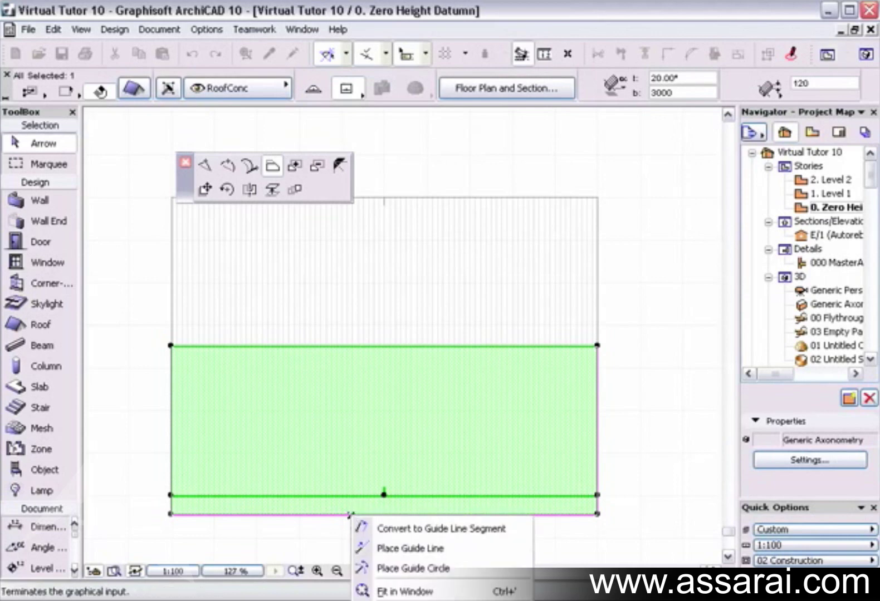
pyautogui.click(448, 576)
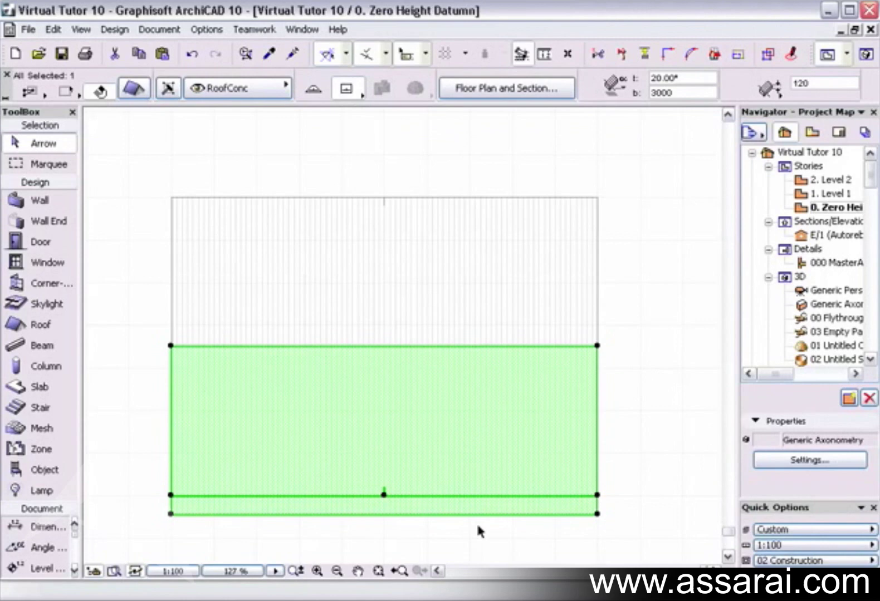
pyautogui.click(664, 412)
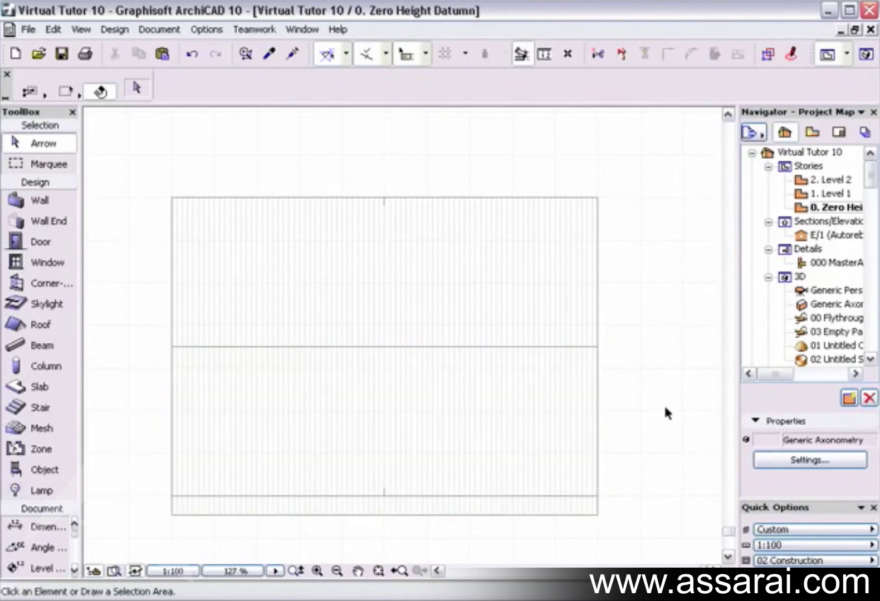
# - Open the 3D window of the roof and slab, undoing a stray action
pyautogui.click(866, 56)
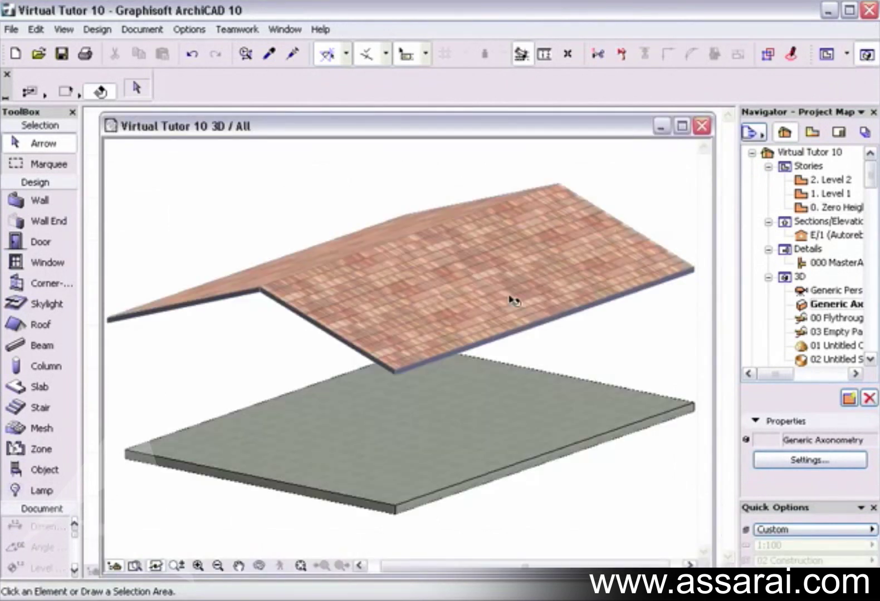
pyautogui.click(490, 315)
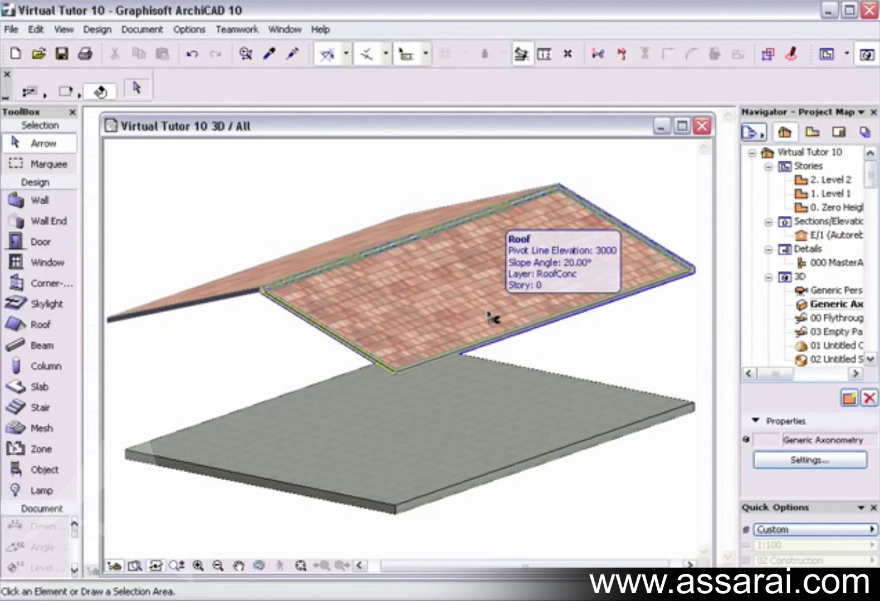
pyautogui.hotkey('ctrl', 'z')
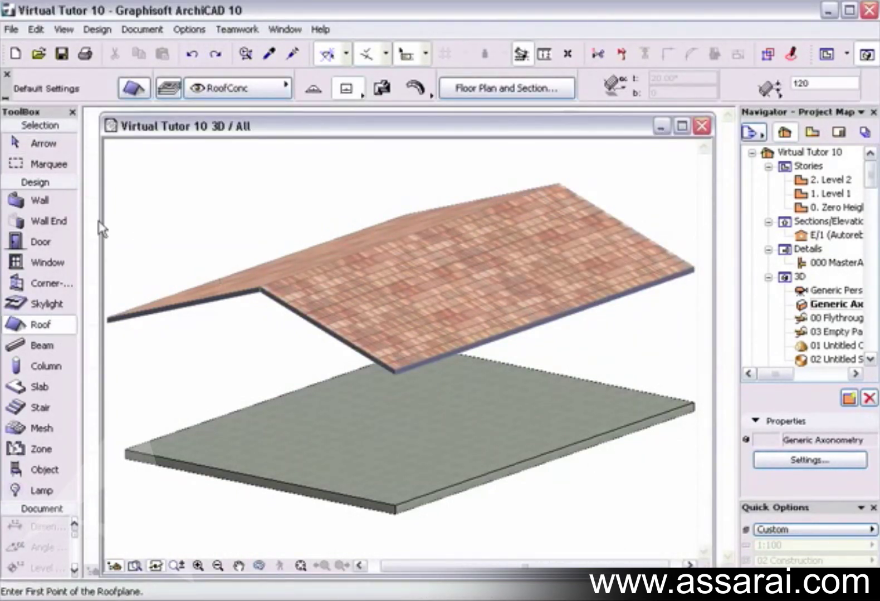
# - Select both roof planes in the 3D view and delete them
pyautogui.click(43, 144)
pyautogui.click(402, 288)
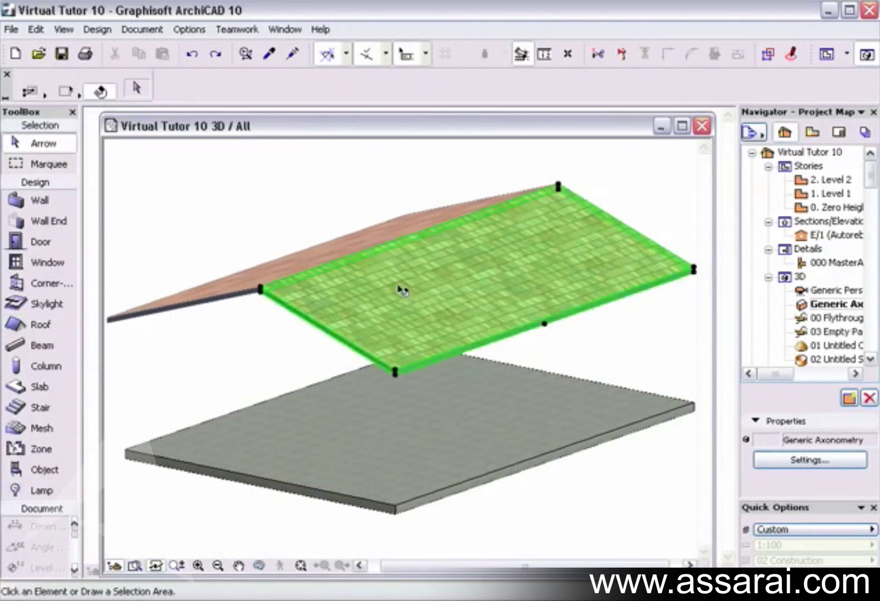
pyautogui.keyDown('shift'); pyautogui.click(309, 270); pyautogui.keyUp('shift')
pyautogui.press('Delete')
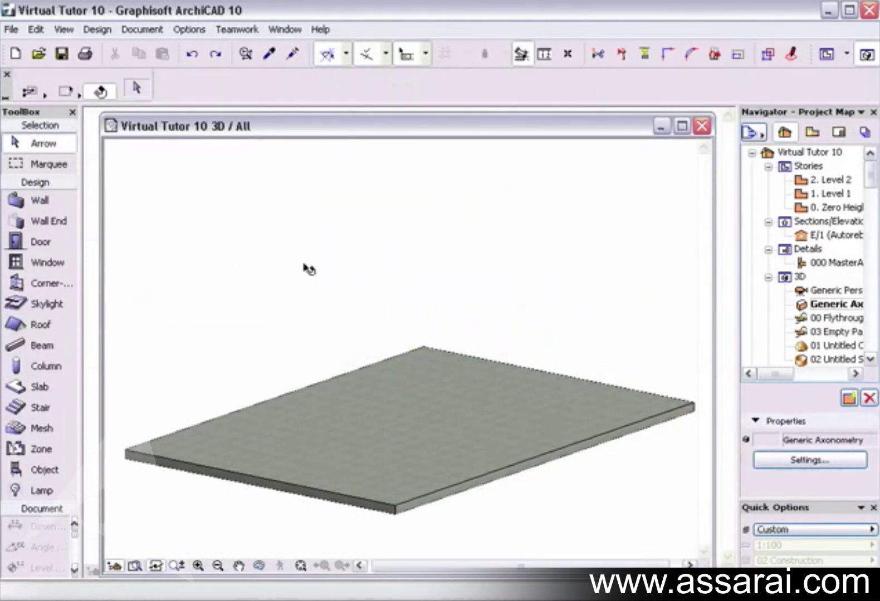
# - Create a Dome/Barrel Vaulted symmetrical 2-segment roof across the front edge, extended to the back edge
pyautogui.click(39, 326)
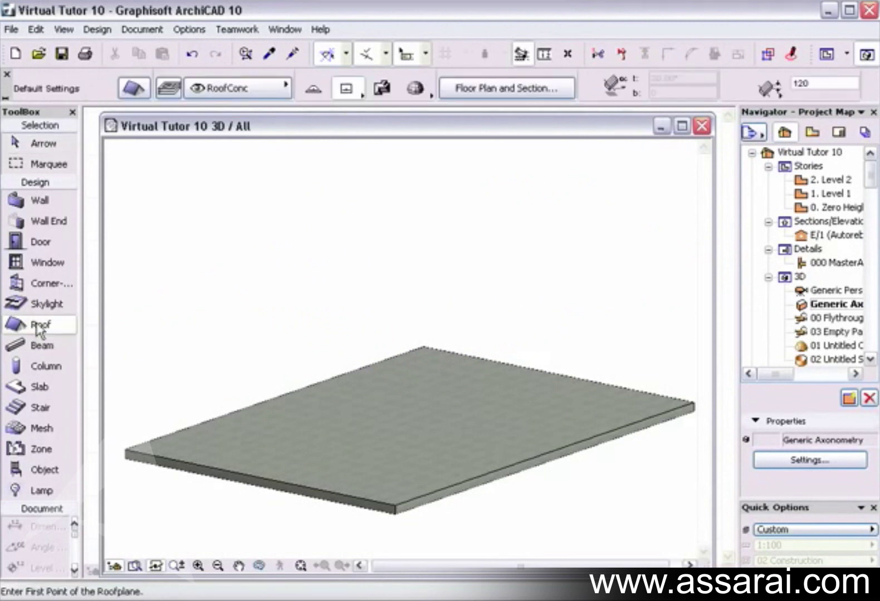
pyautogui.click(413, 88)
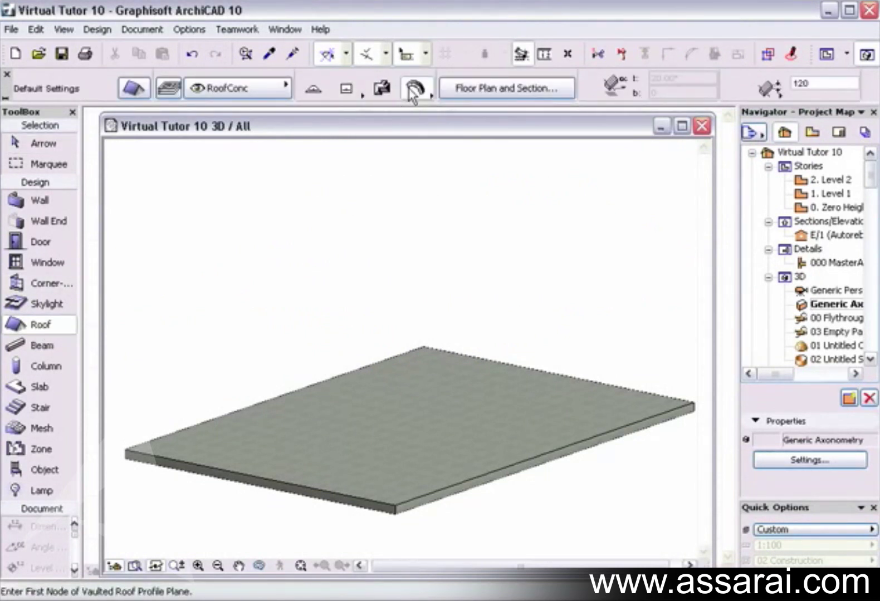
pyautogui.click(126, 444)
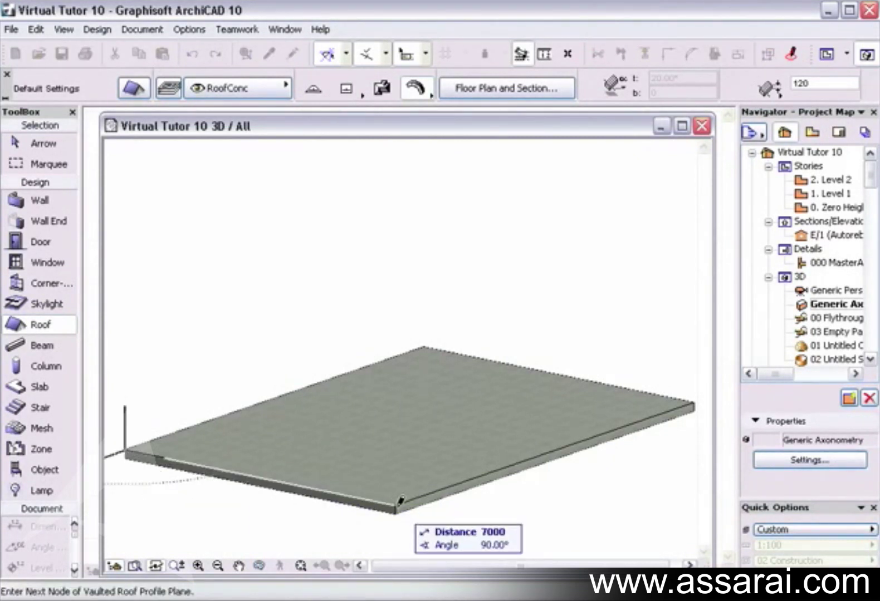
pyautogui.click(398, 498)
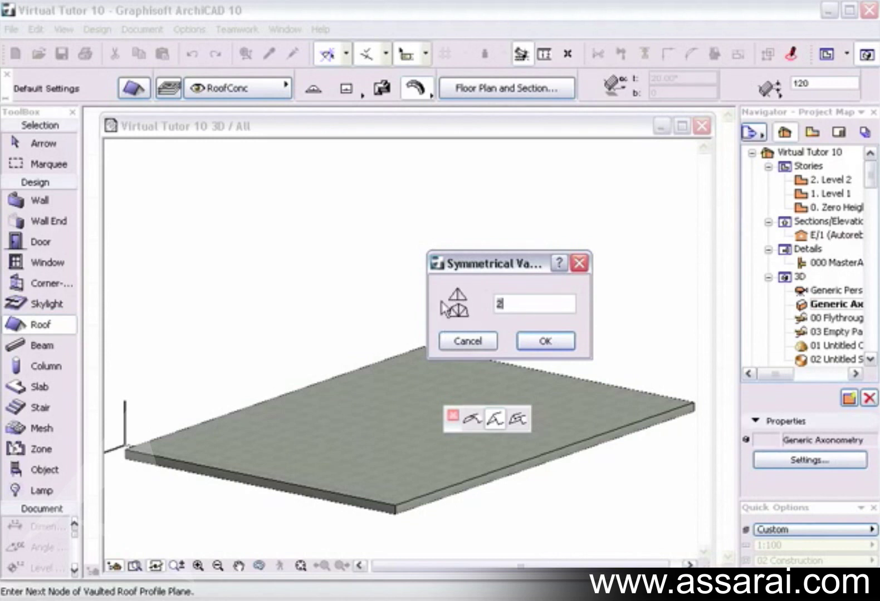
pyautogui.click(547, 342)
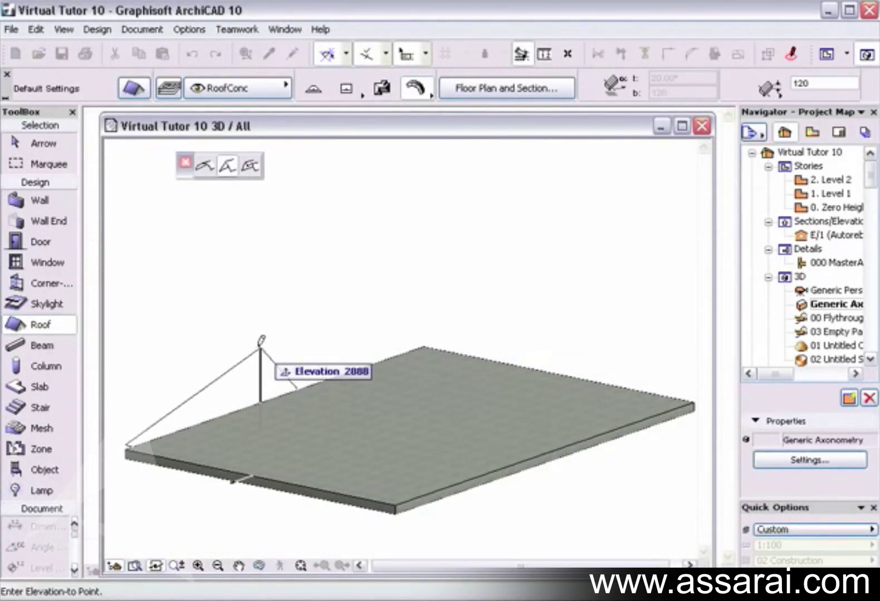
pyautogui.click(262, 341)
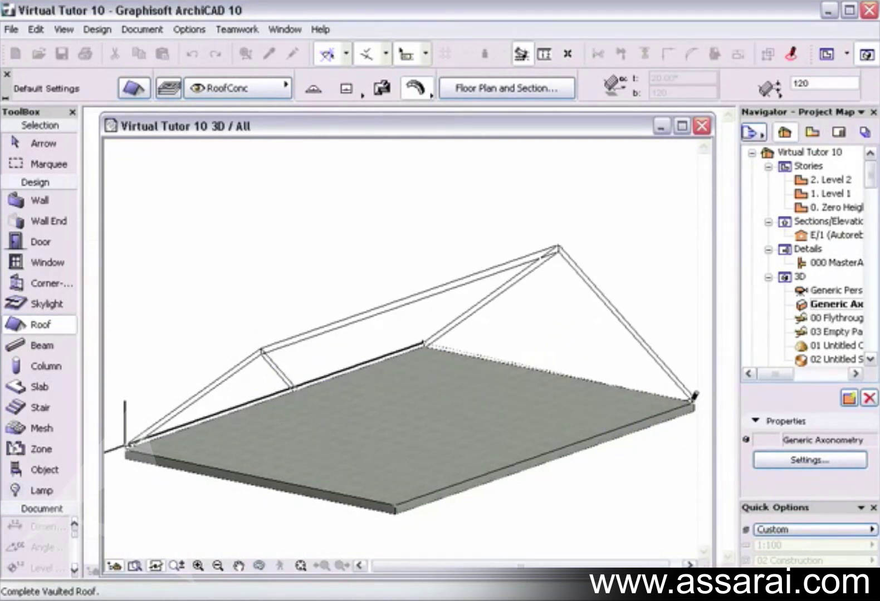
pyautogui.click(691, 419)
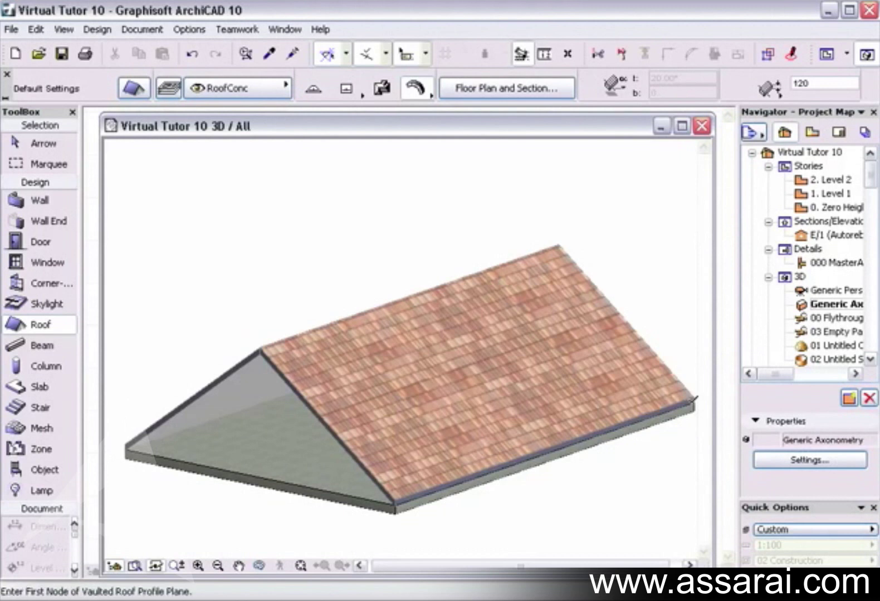
# - Select both gable roof planes and raise their pivot elevation to 3000
pyautogui.click(41, 145)
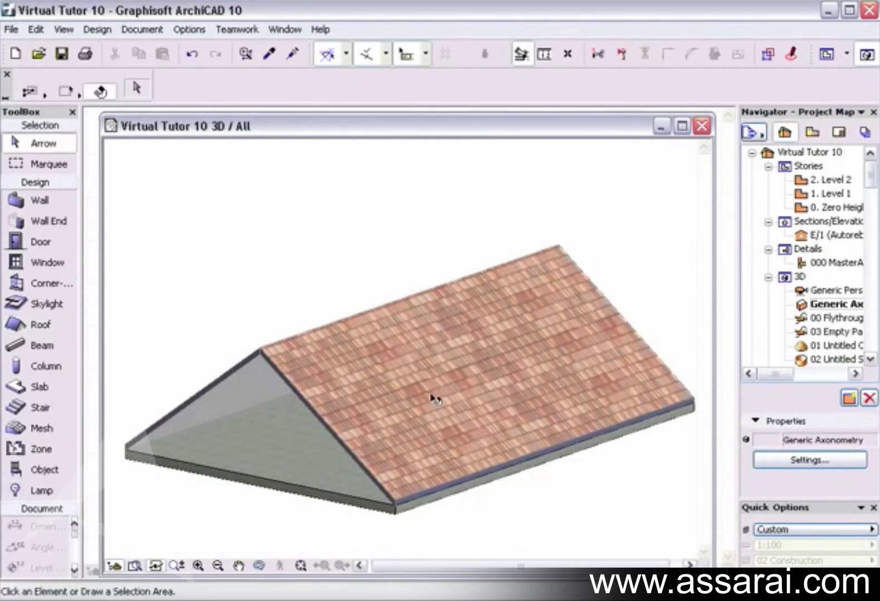
pyautogui.moveTo(457, 399)
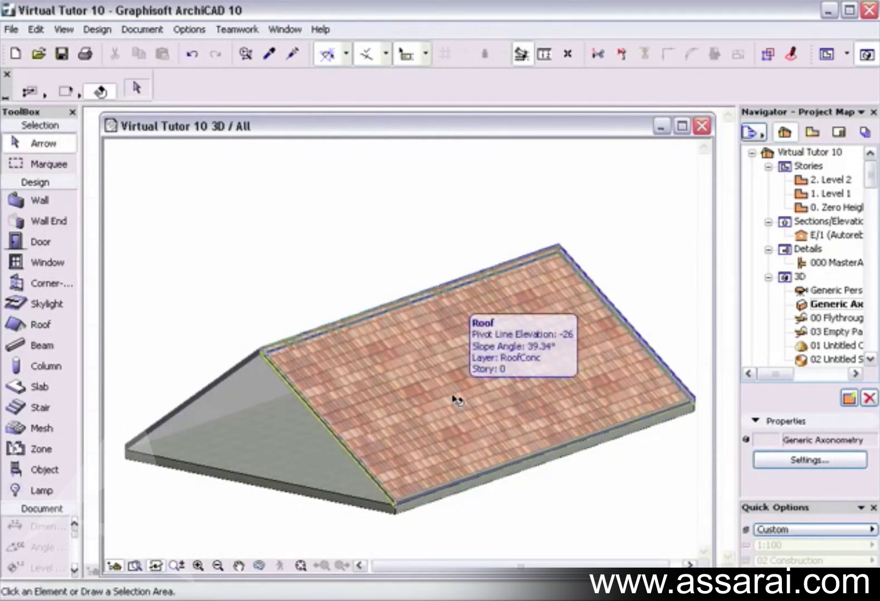
pyautogui.click(455, 400)
pyautogui.keyDown('shift'); pyautogui.click(197, 402); pyautogui.keyUp('shift')
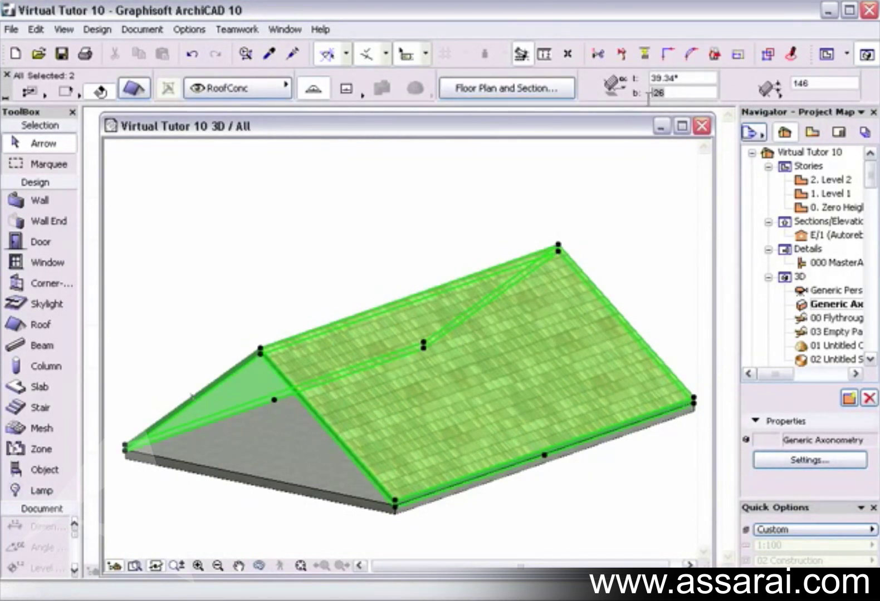
pyautogui.write('3000')
pyautogui.press('Return')
pyautogui.click(214, 206)
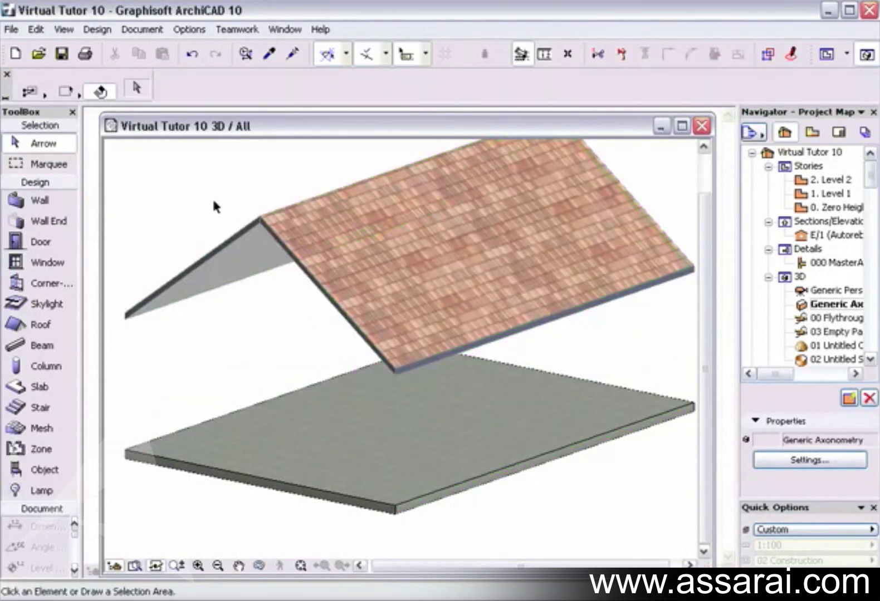